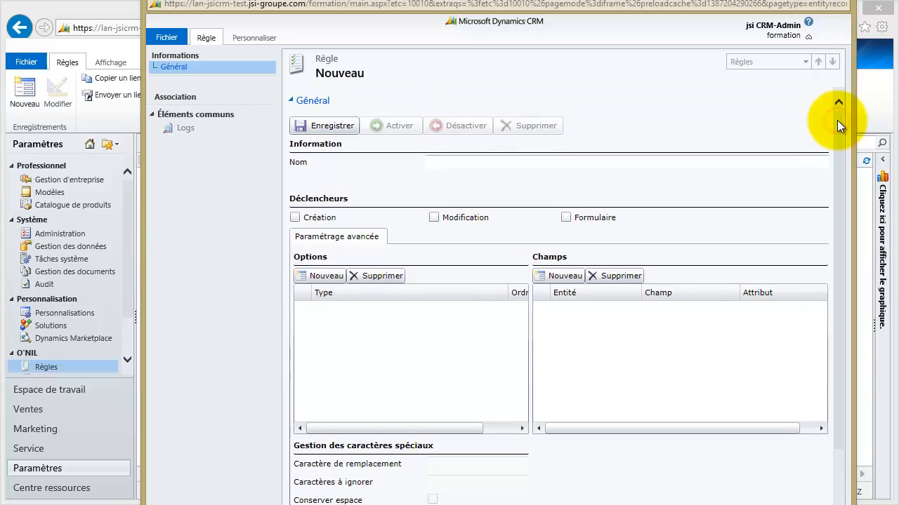
Name the new rule "Normalisation des noms" and enable the Création, Modification and Formulaire triggers
left_click(465, 166)
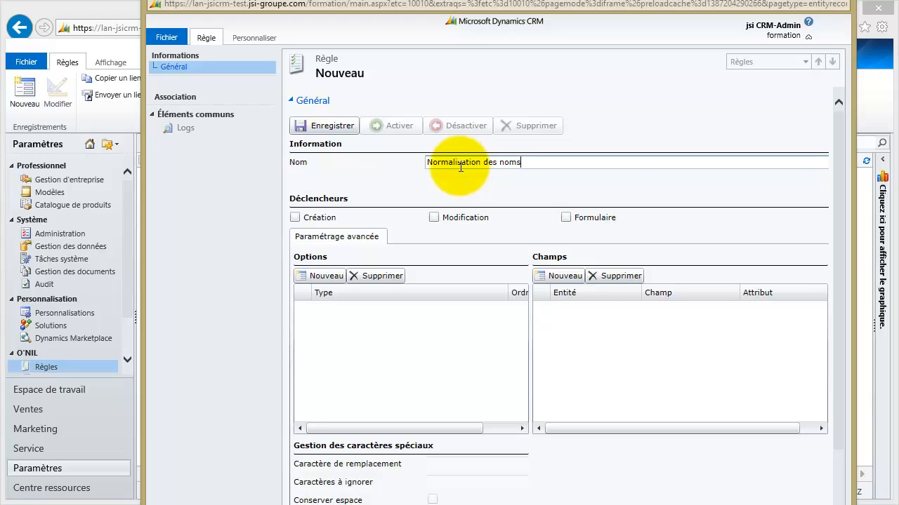
left_click(295, 219)
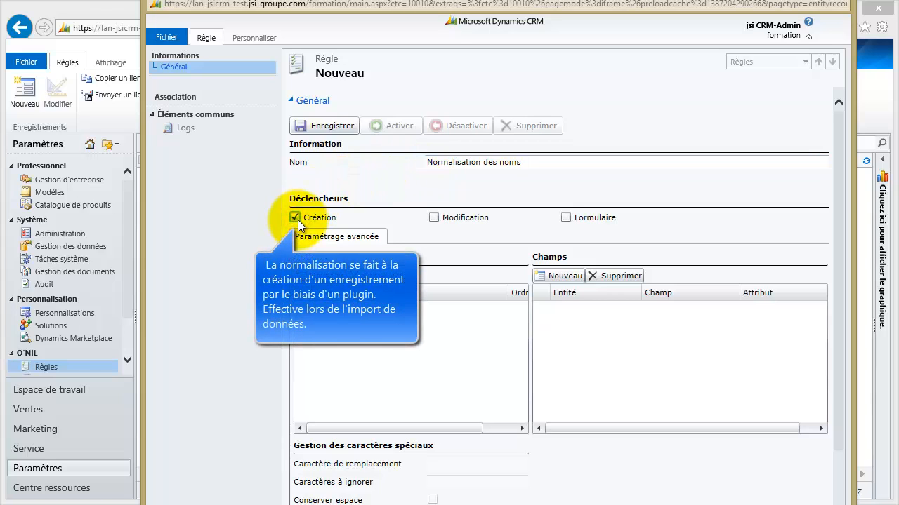
left_click(433, 218)
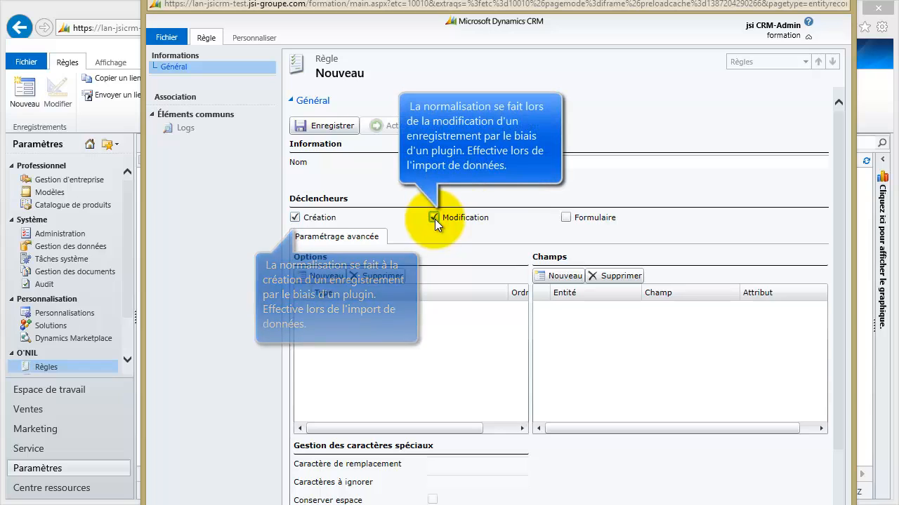
left_click(566, 218)
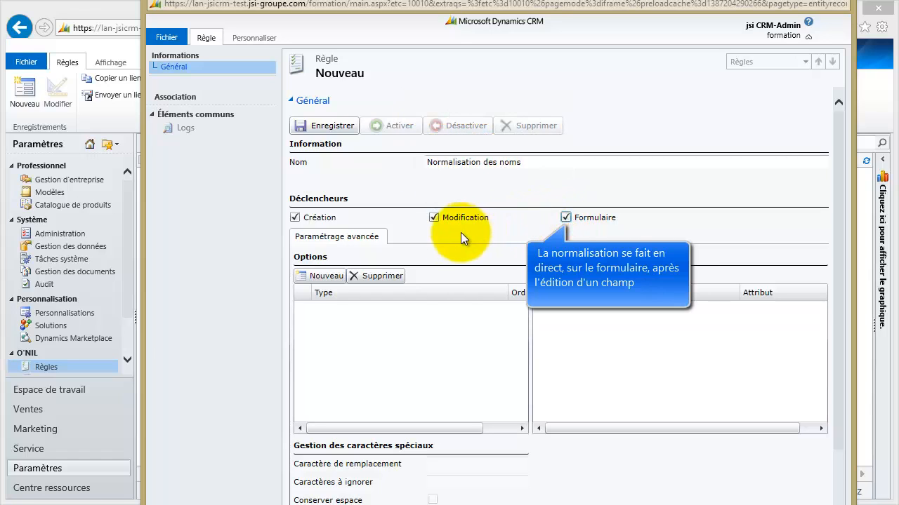
Add a rule option of type "En majuscule"
left_click(324, 275)
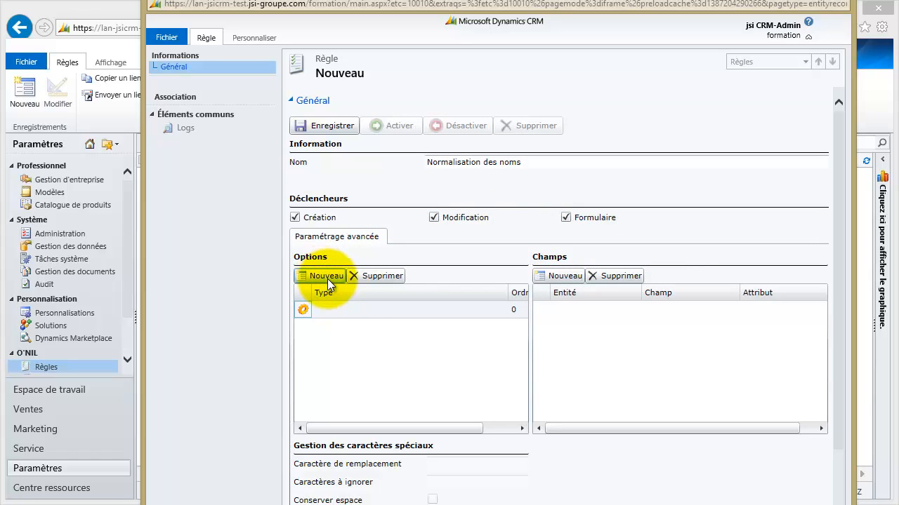
left_click(360, 310)
left_click(500, 308)
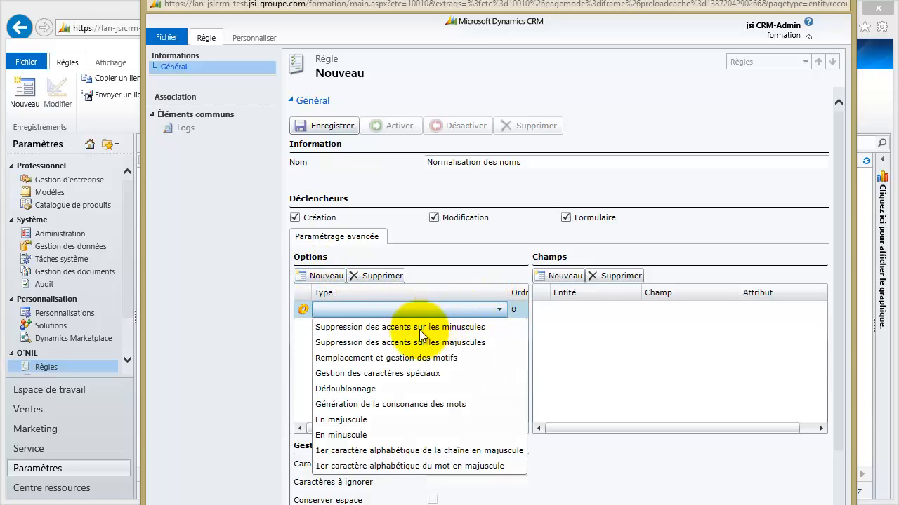
left_click(356, 420)
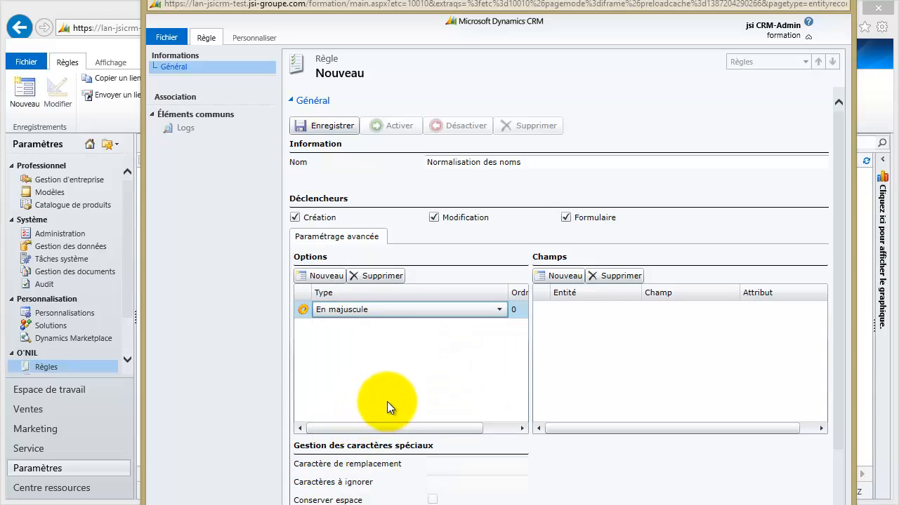
Add a second rule option of type "Suppression des accents sur les majuscules" and set its order to 1
left_click(322, 277)
left_click(355, 311)
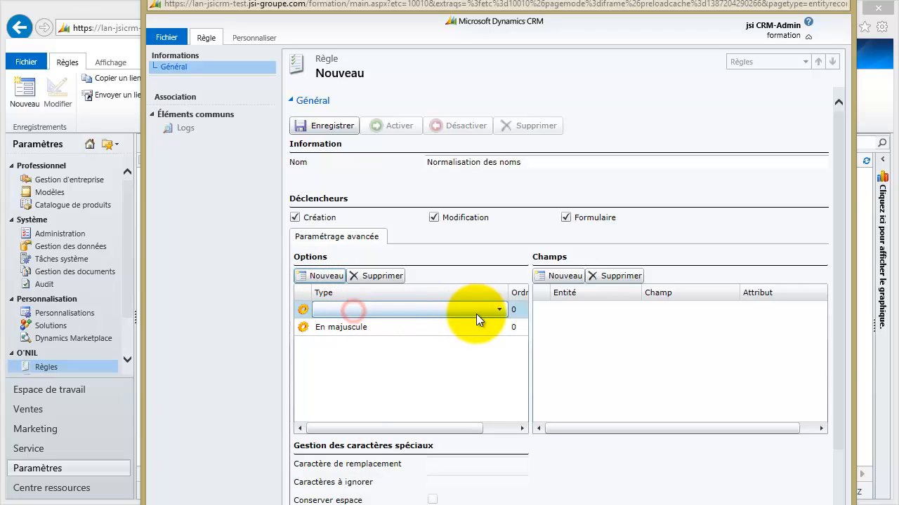
left_click(500, 309)
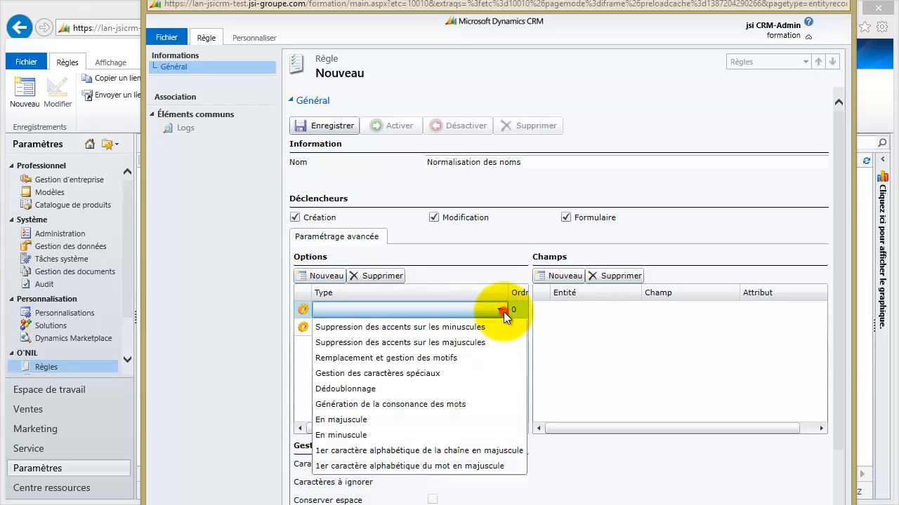
left_click(424, 342)
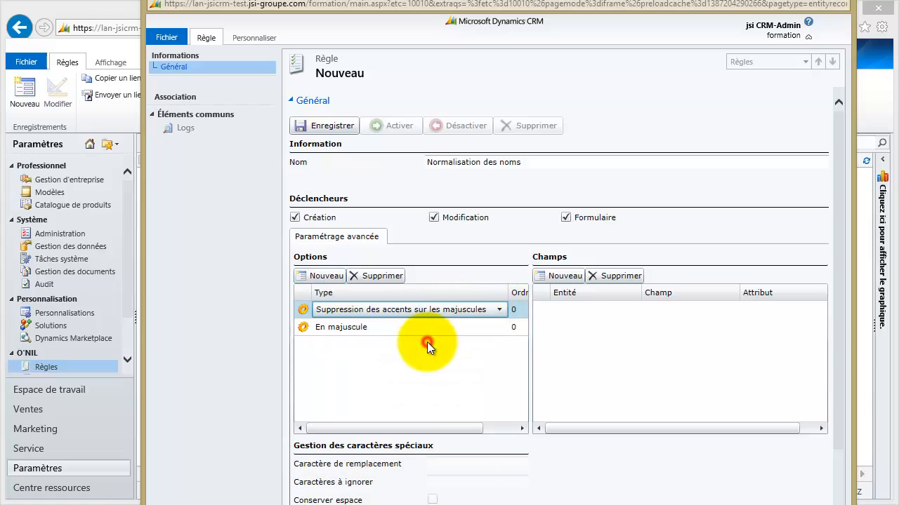
left_click(514, 310)
type("1")
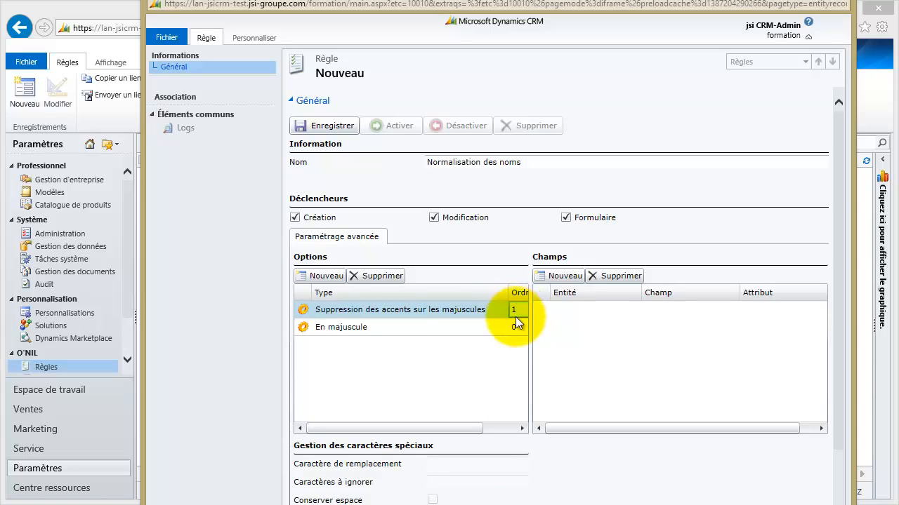
left_click(517, 327)
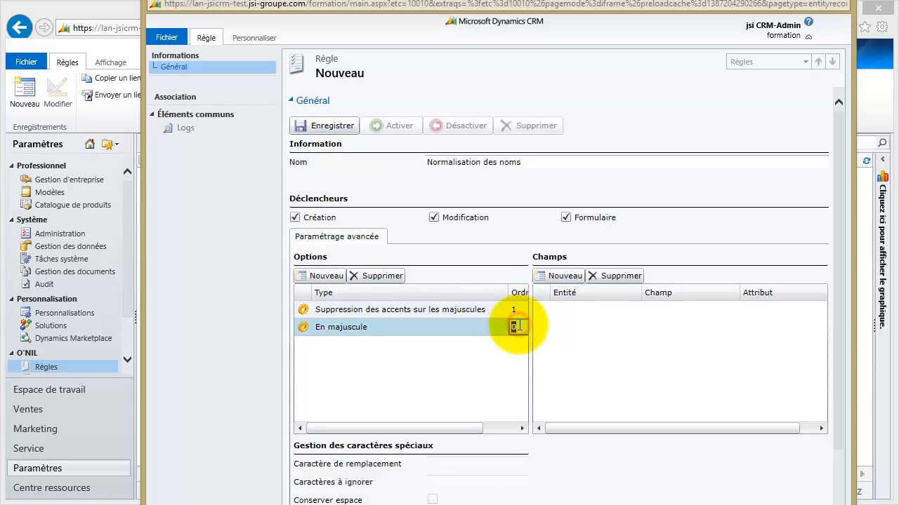
Add the "Nom du compte" field of the Compte entity to the rule's fields
left_click(557, 277)
left_click(580, 305)
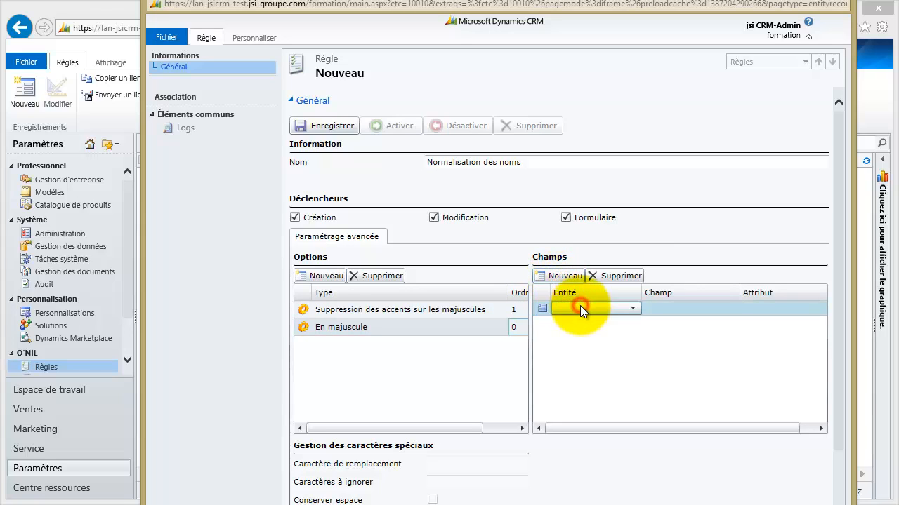
left_click(633, 309)
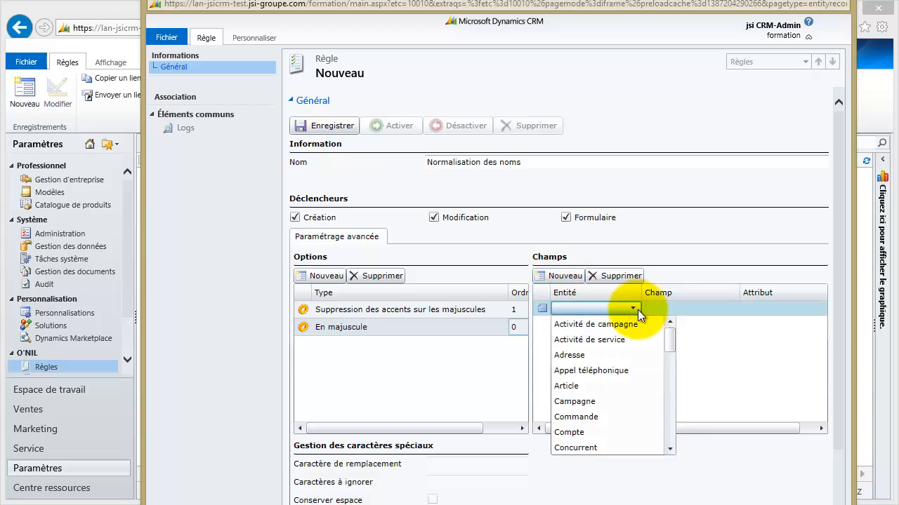
left_click(568, 432)
left_click(689, 307)
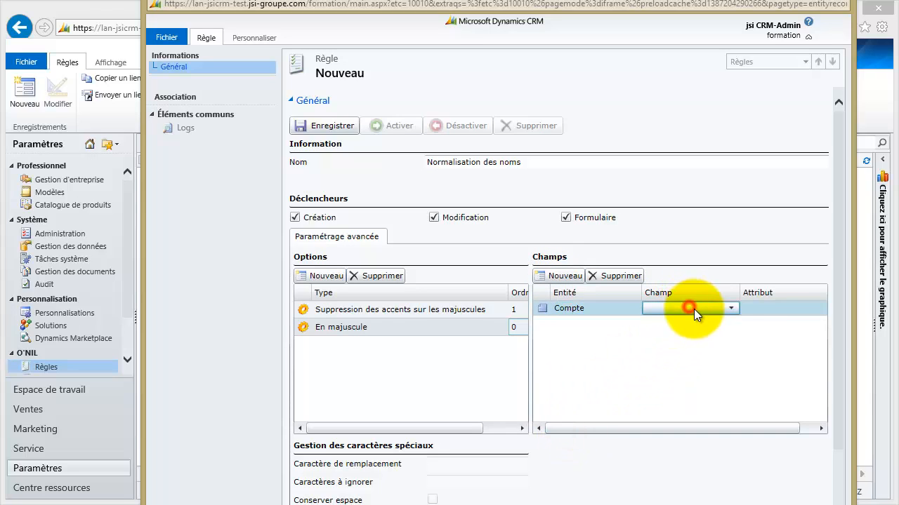
left_click(730, 309)
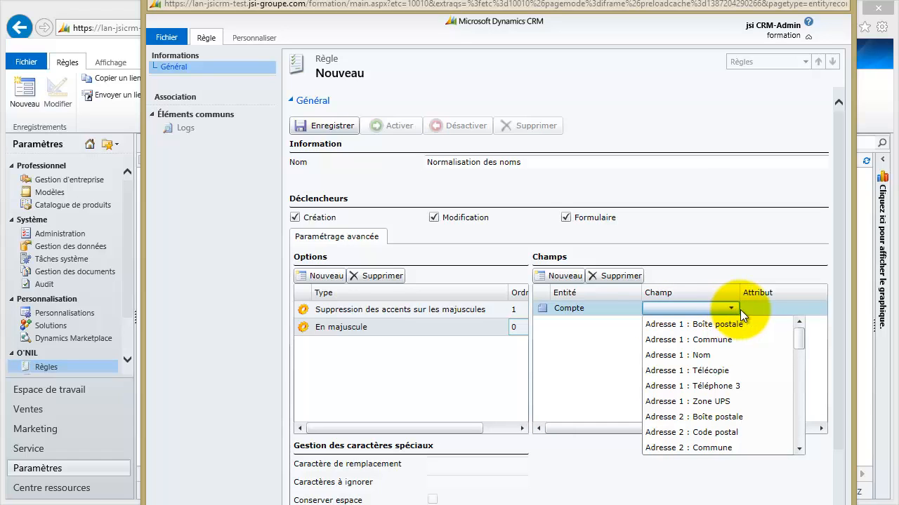
left_click_drag(799, 339, 798, 425)
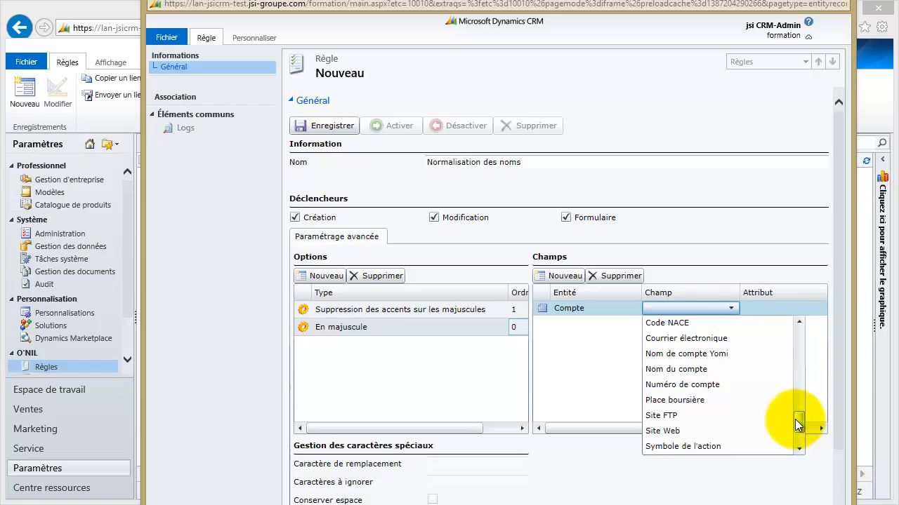
left_click(678, 370)
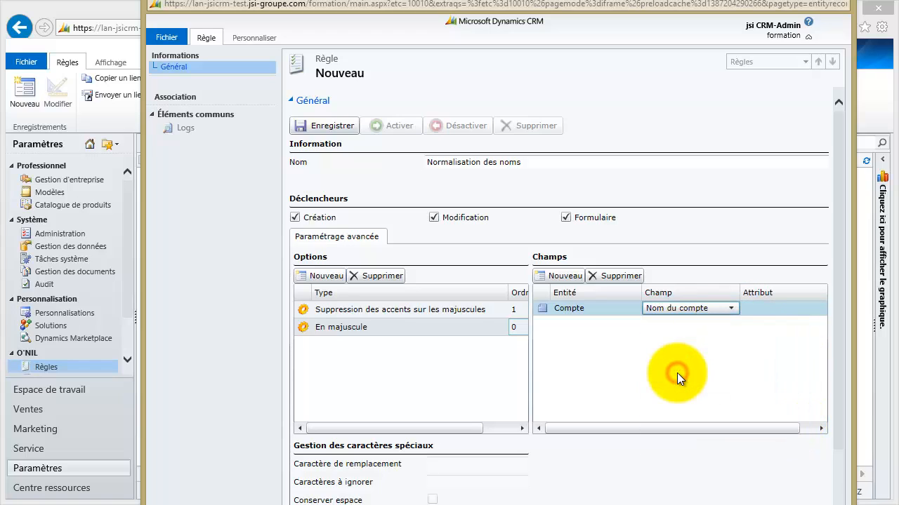
Add the "Nom" field of the Contact entity to the rule's fields
left_click(560, 277)
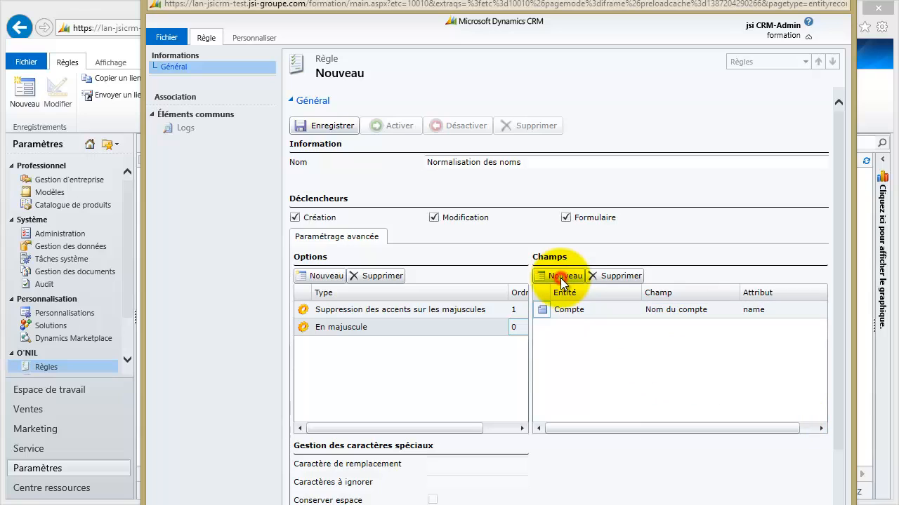
left_click(602, 308)
left_click(629, 307)
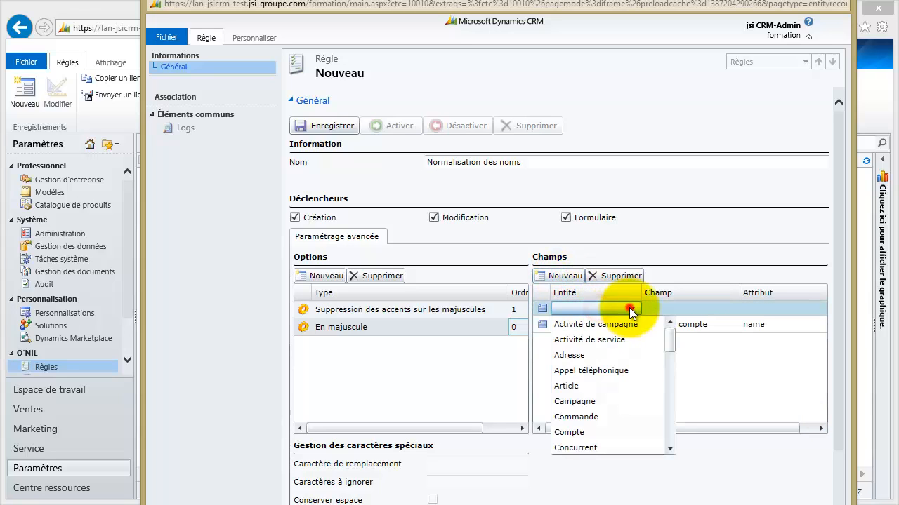
left_click(669, 445)
left_click(669, 445)
left_click(668, 447)
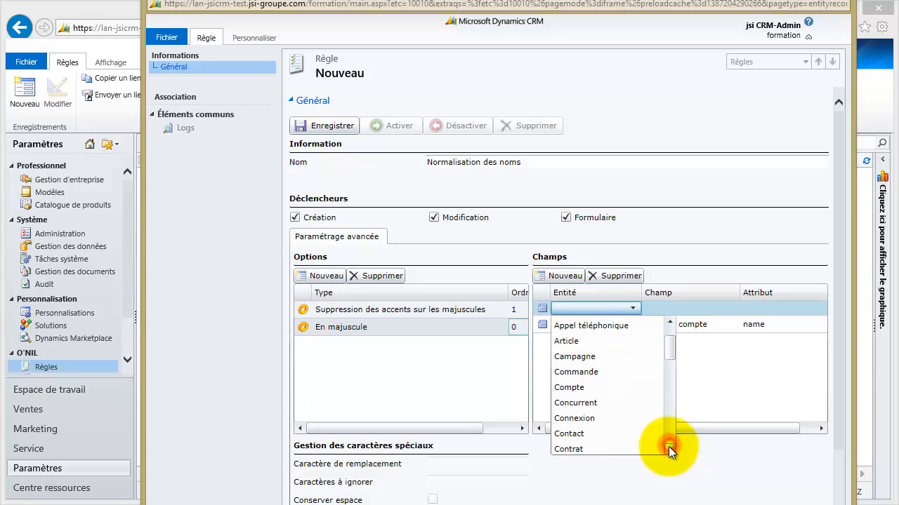
left_click(566, 433)
left_click(685, 309)
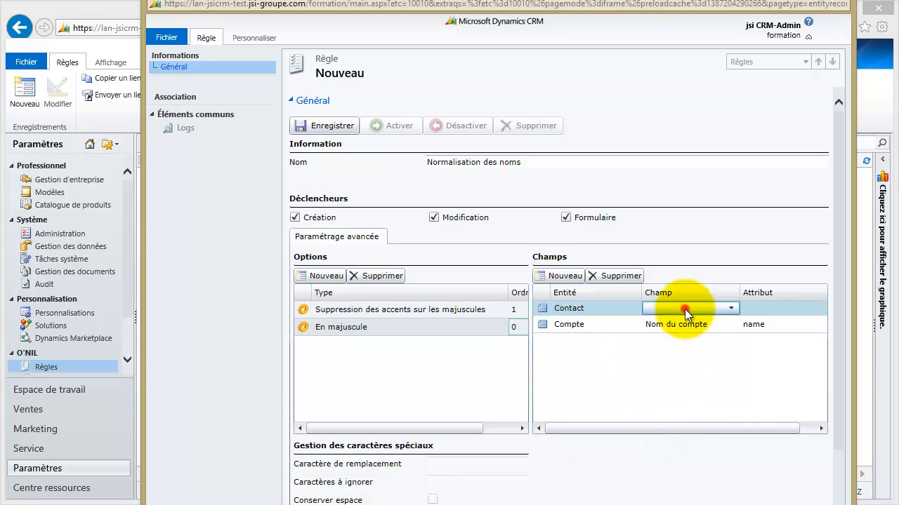
left_click(652, 310)
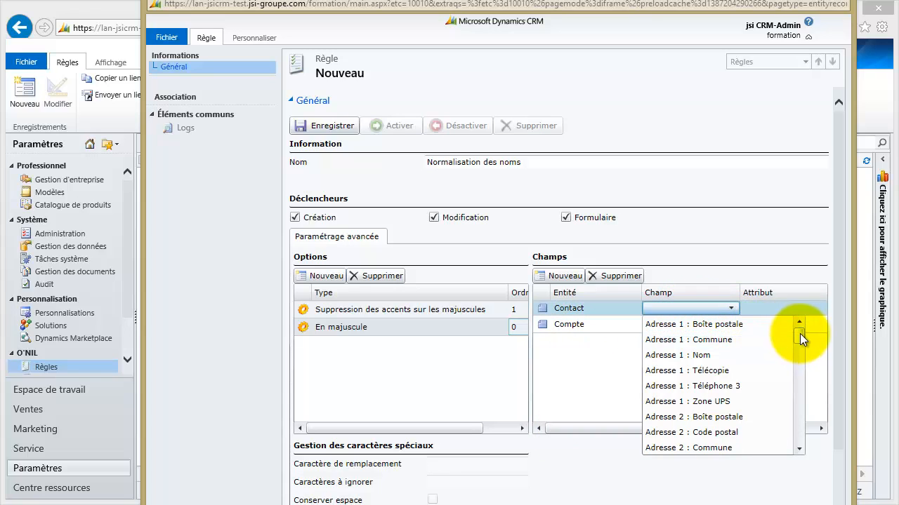
left_click_drag(799, 334, 793, 401)
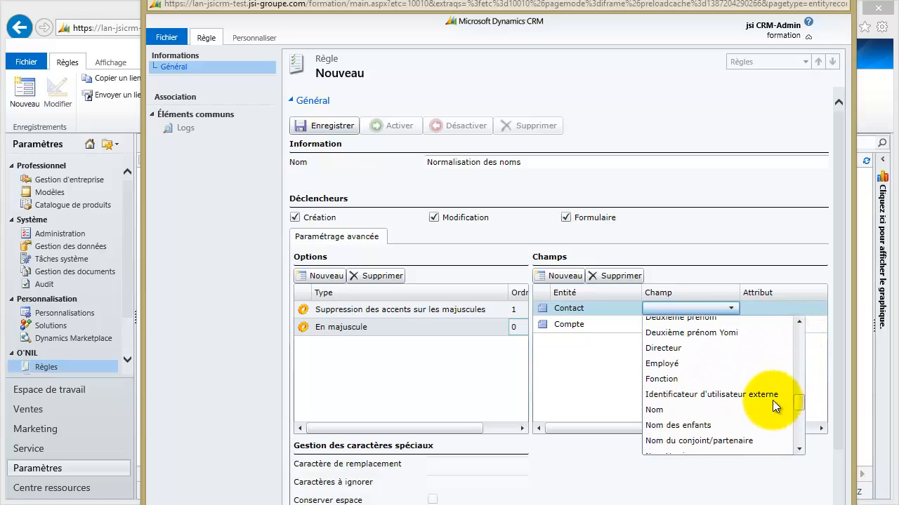
left_click(656, 408)
left_click(621, 327)
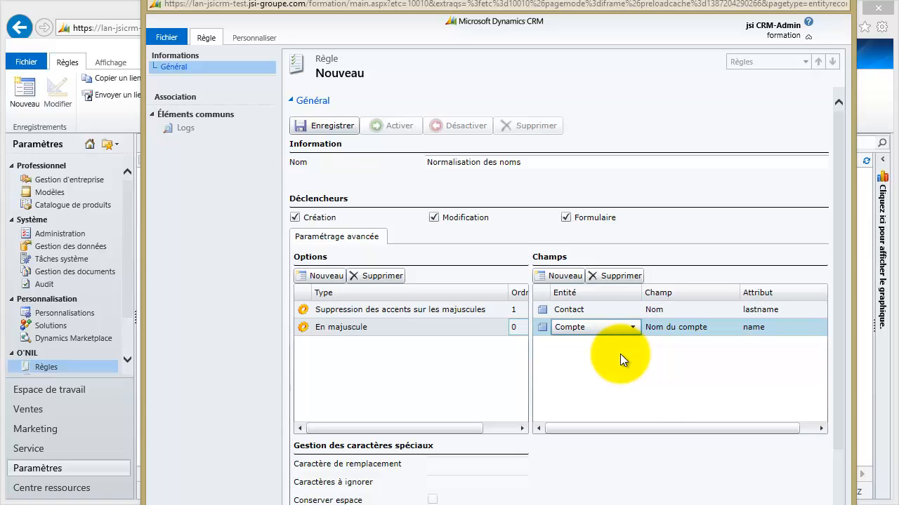
Save and activate the "Normalisation des noms" rule, closing its form
left_click(344, 128)
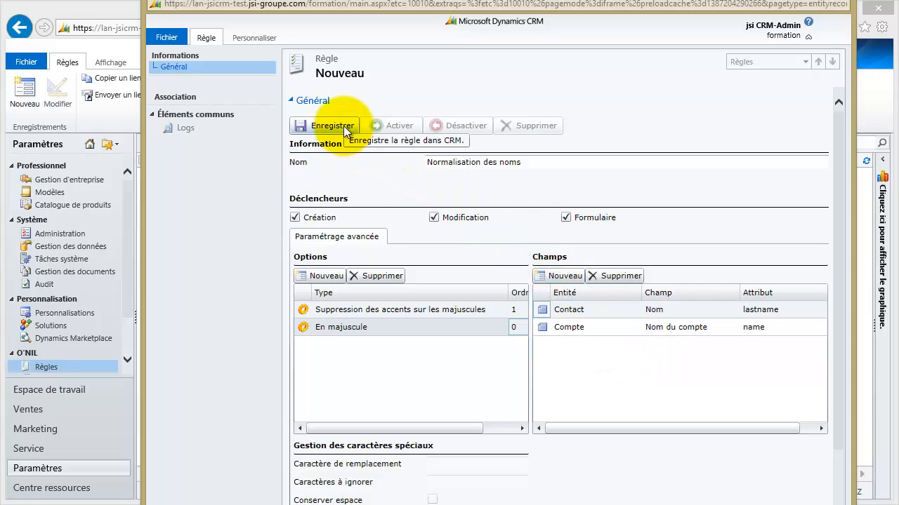
left_click(344, 127)
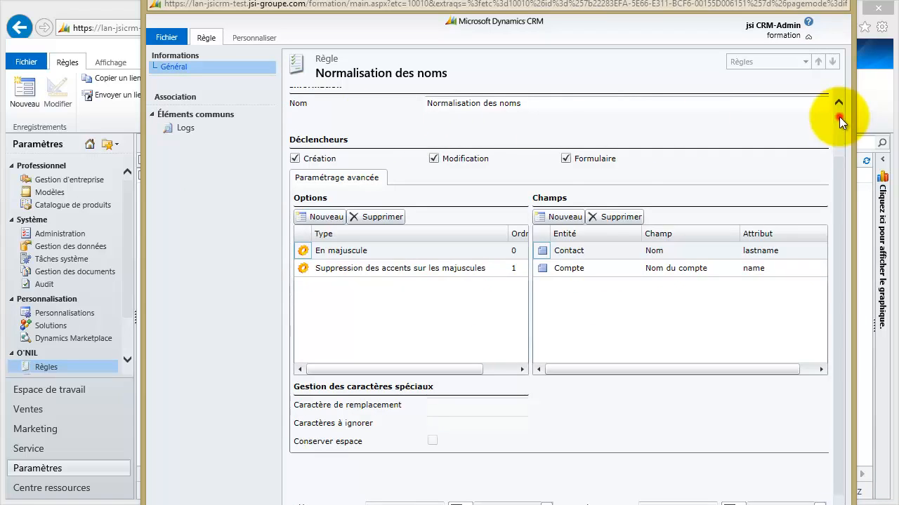
scroll(838, 117, "up", 1)
left_click(399, 126)
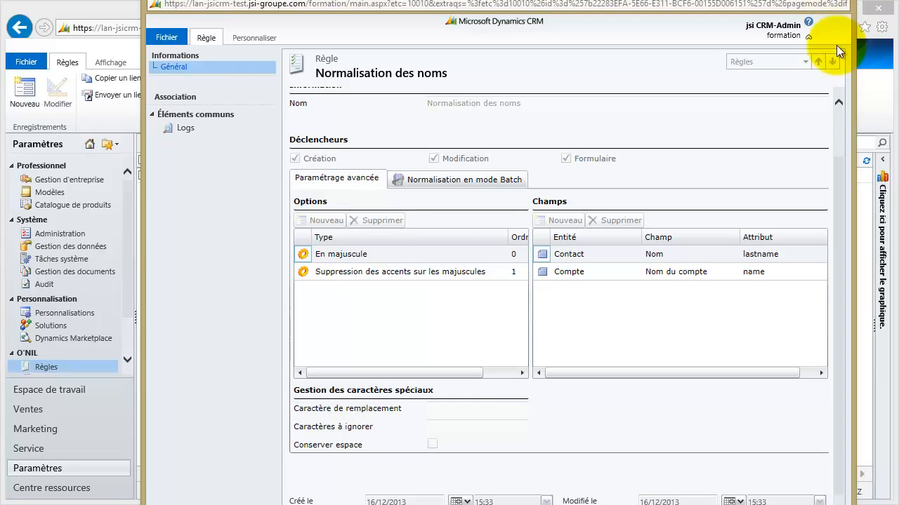
left_click(837, 116)
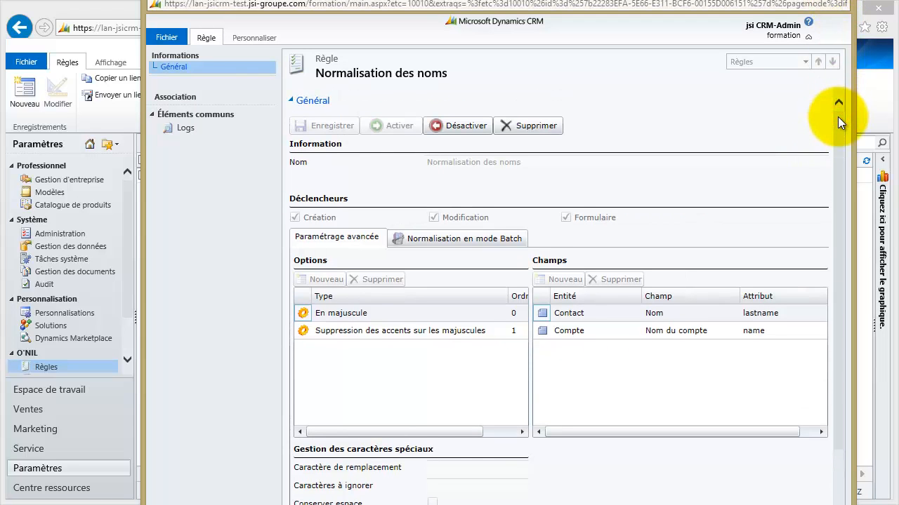
left_click(839, 1)
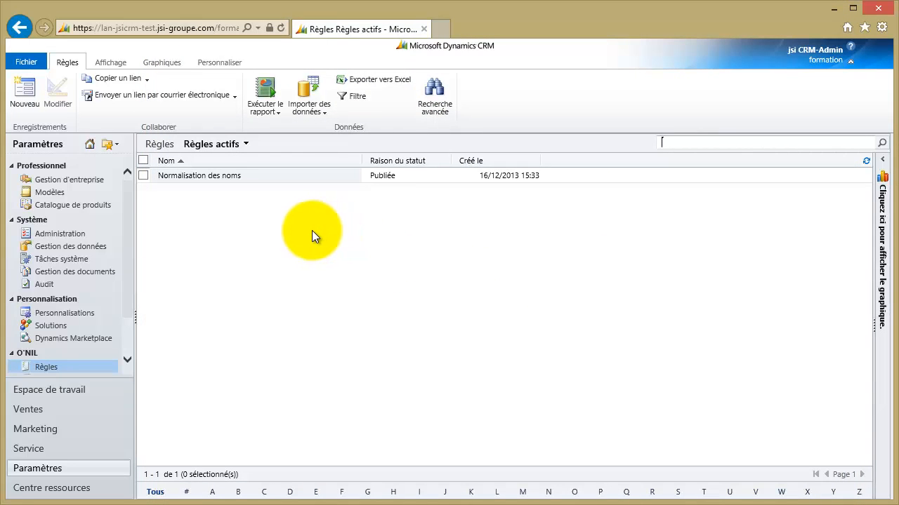
Start a new account record from the Comptes list in the Ventes area
left_click(42, 411)
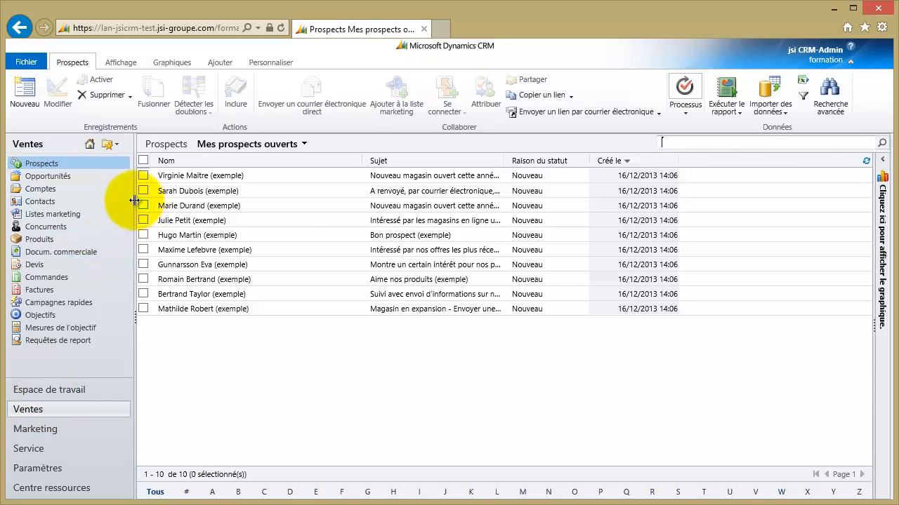
left_click(42, 190)
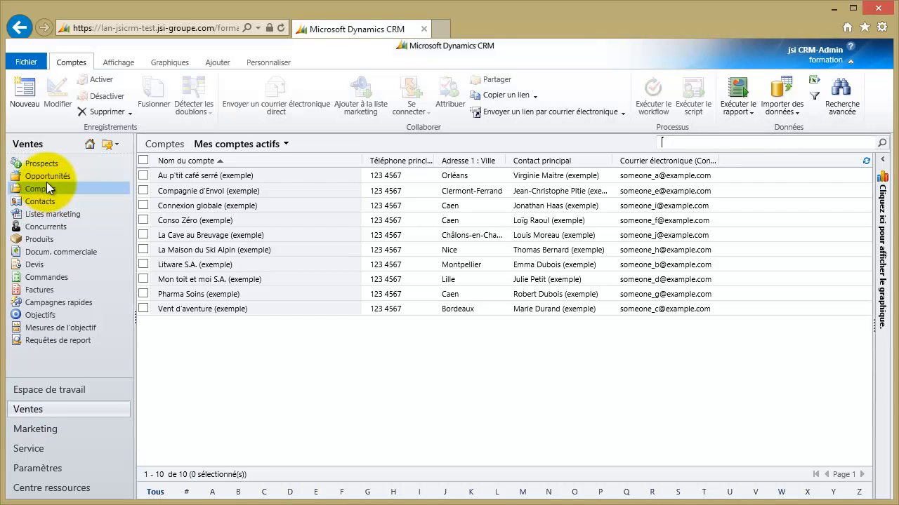
left_click(25, 93)
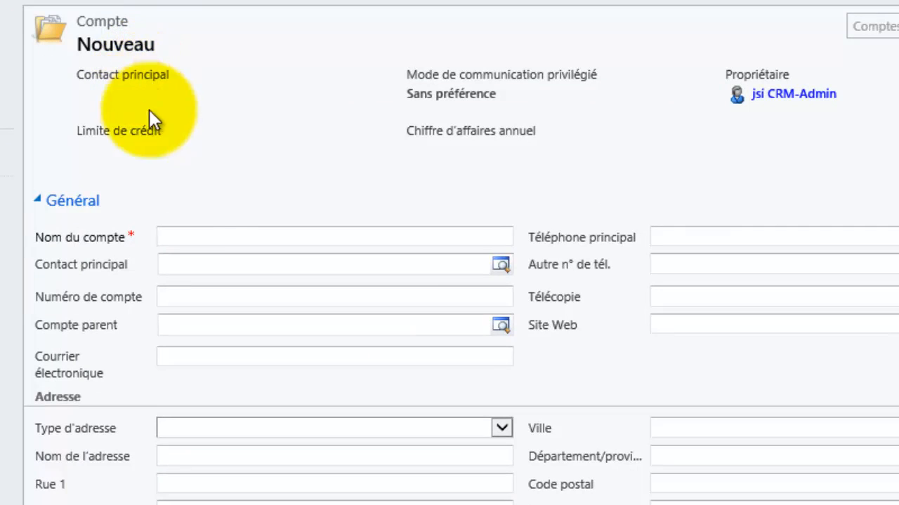
Enter "L'île au trésor" as the account name and leave the field so the normalisation rule applies
left_click(186, 238)
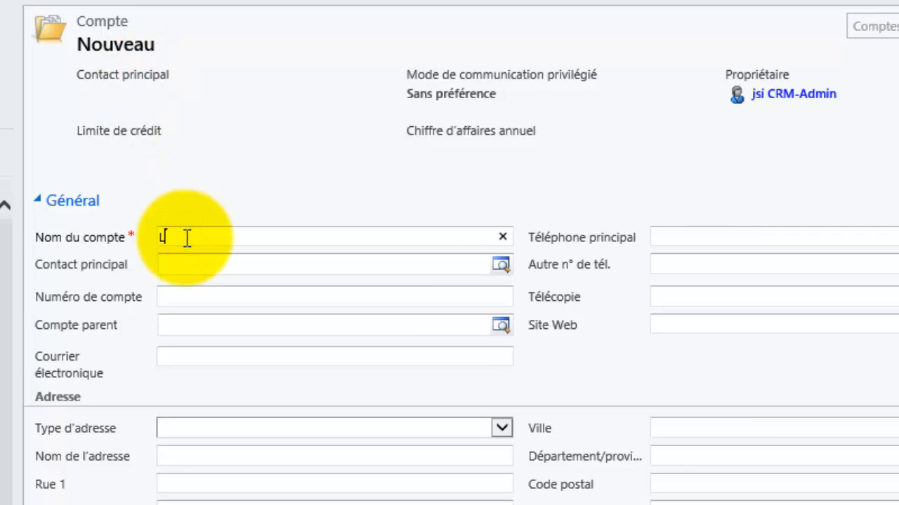
type("L'île au trésor")
left_click(177, 265)
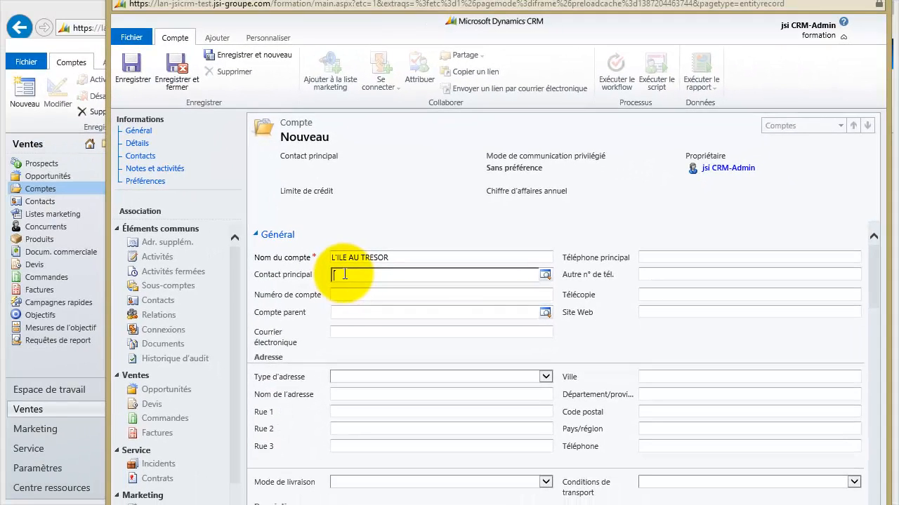
Save and close the new account, and start a new contact record from the Contacts list in the Ventes area
left_click(178, 75)
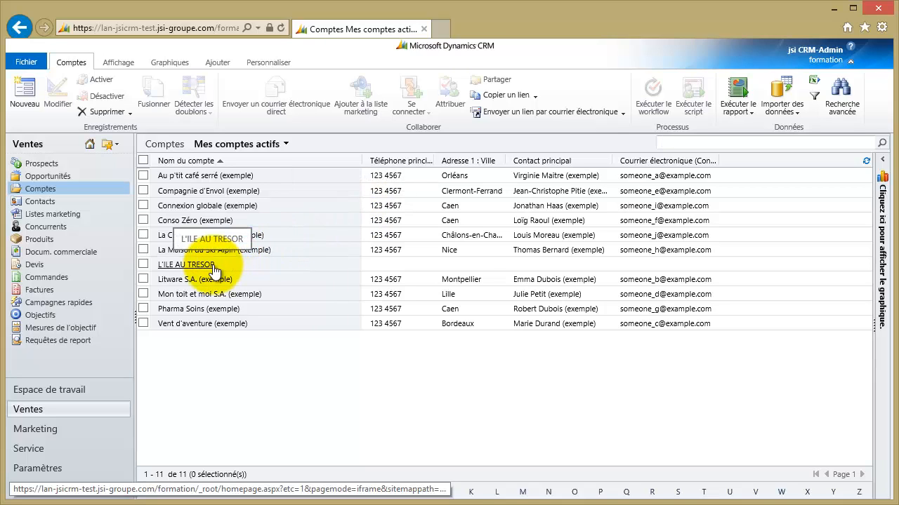
left_click(42, 202)
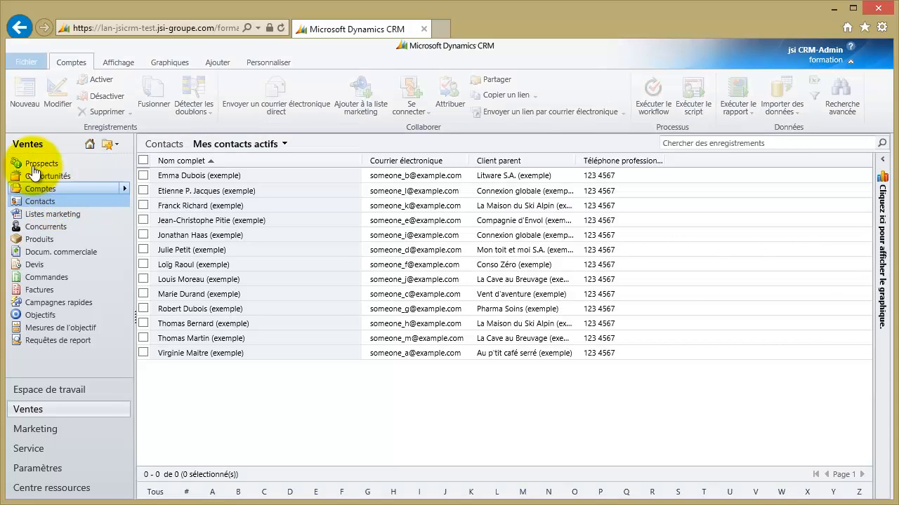
left_click(25, 103)
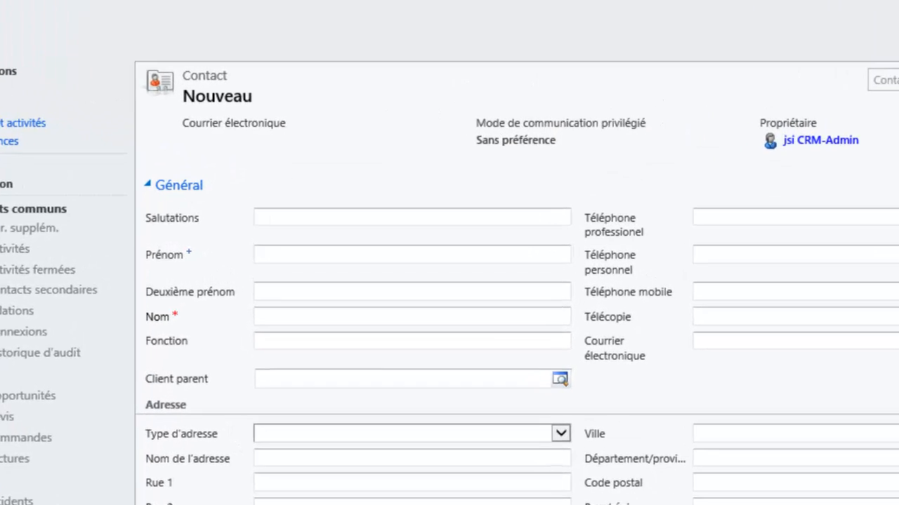
Fill in the contact's first name and a lowercase, accented last name, leave the field so the normalisation rule applies, and save and close the record
left_click(228, 263)
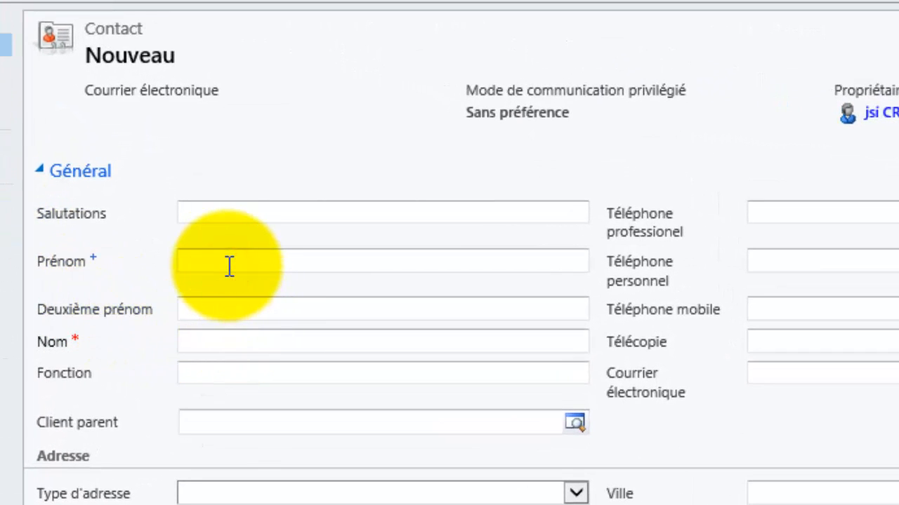
type("Jean")
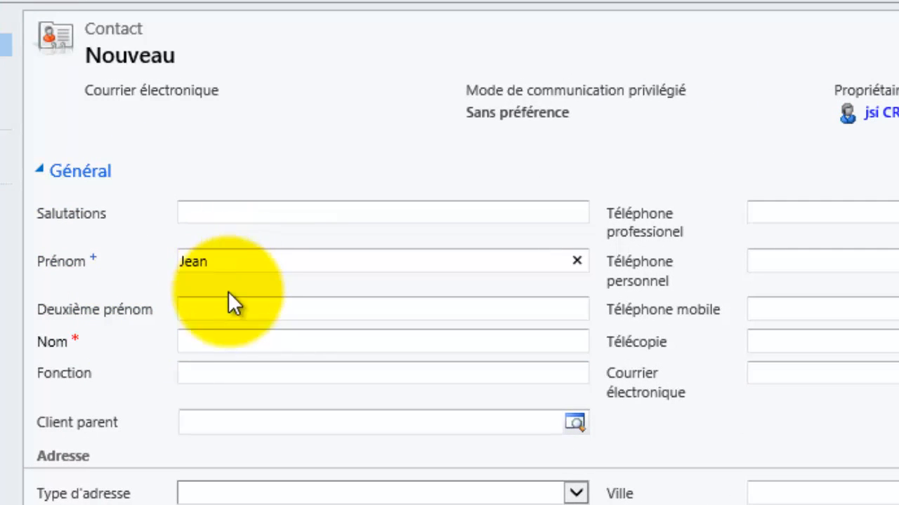
left_click(213, 344)
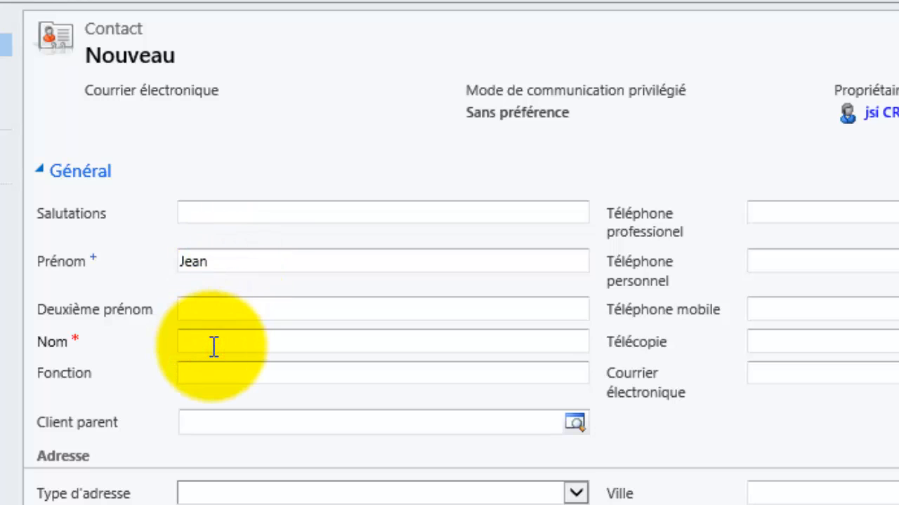
type("lemaître")
left_click(254, 307)
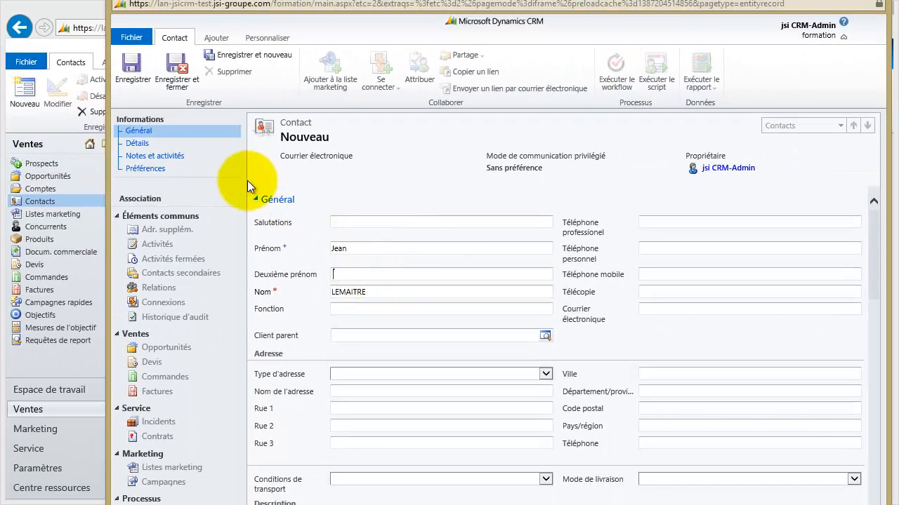
left_click(176, 82)
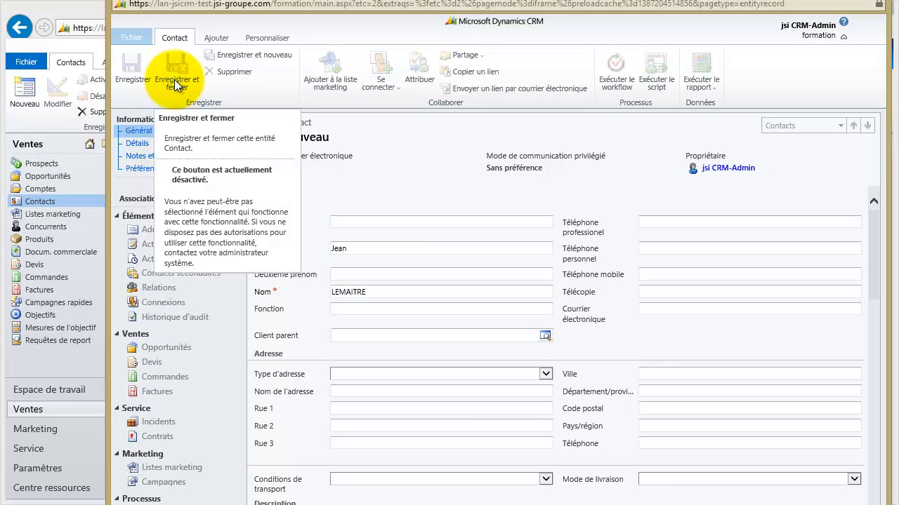